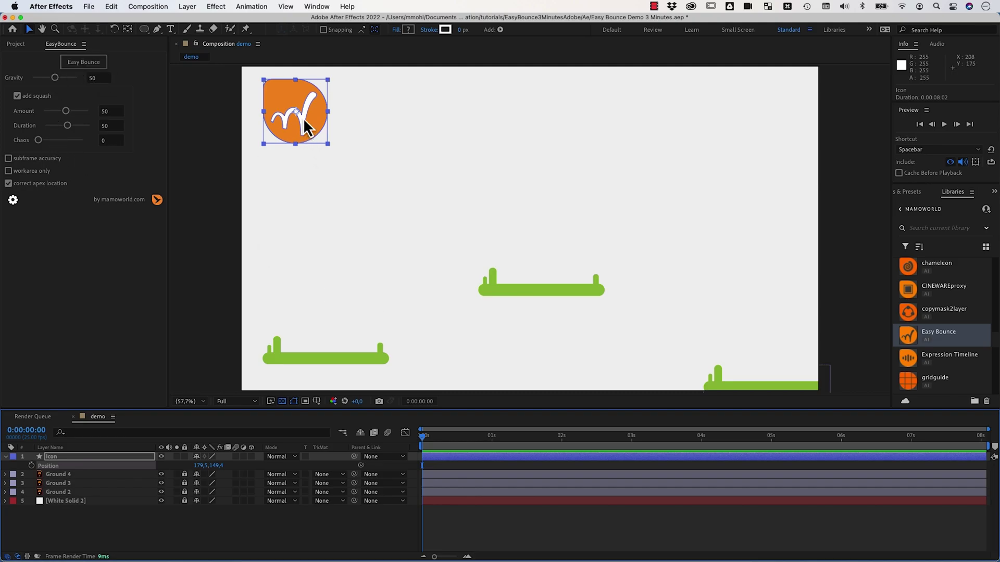
Key the icon's Position from top-left onto the bottom-left platform, an apex, and the middle platform
left_click_drag(302, 125, 300, 122)
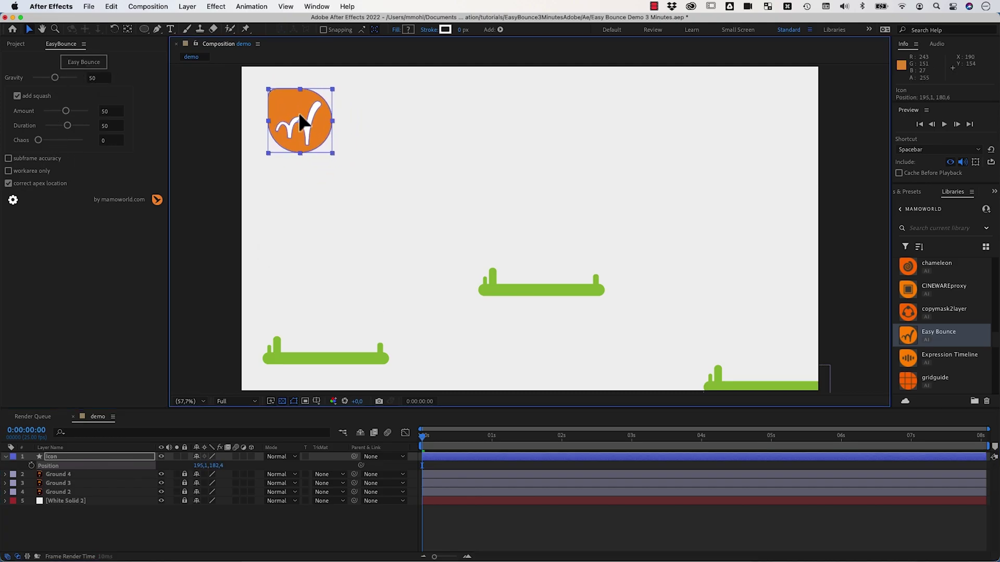
left_click(32, 467)
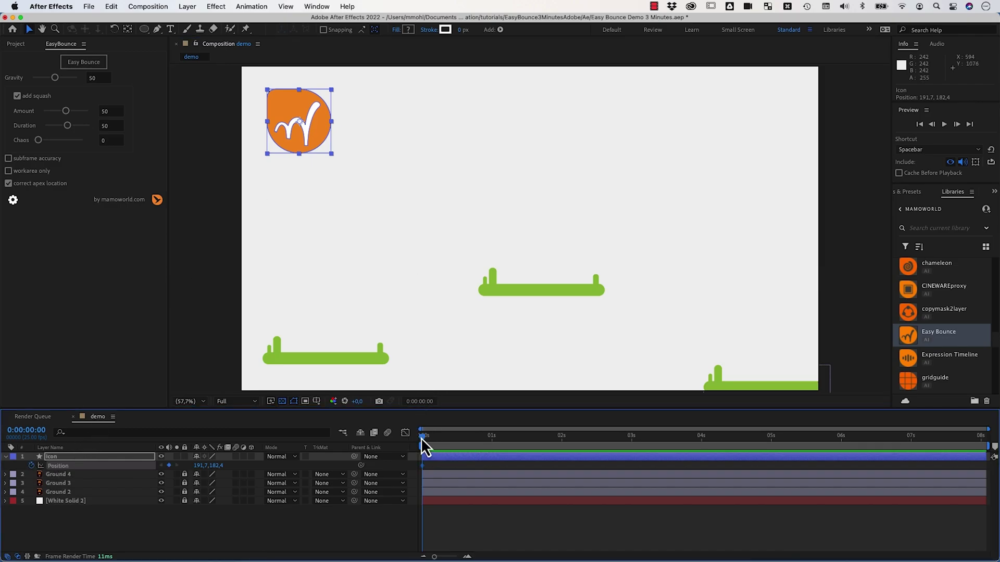
left_click_drag(422, 445, 442, 445)
left_click_drag(300, 122, 336, 317)
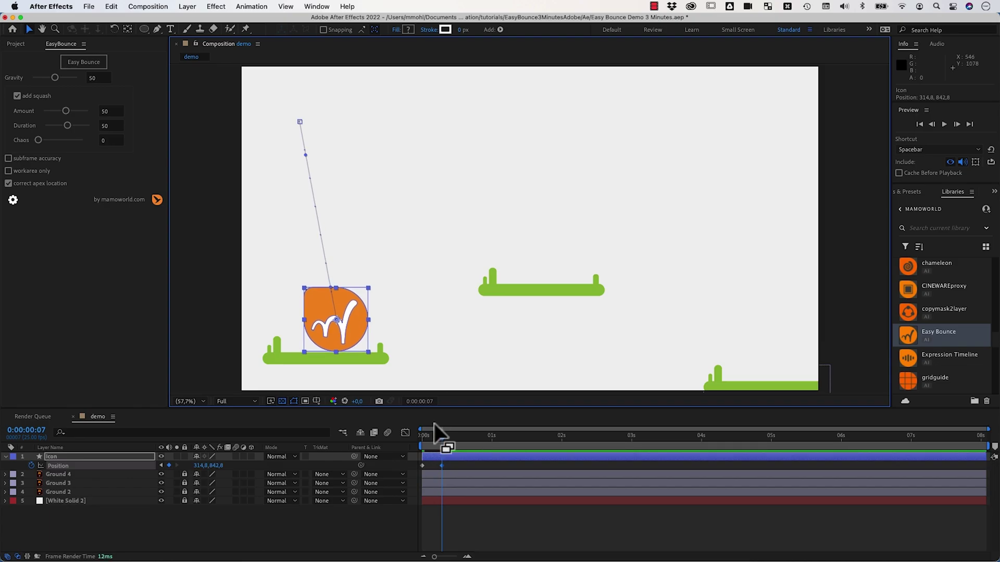
left_click_drag(442, 445, 478, 445)
left_click_drag(336, 317, 449, 160)
left_click(492, 445)
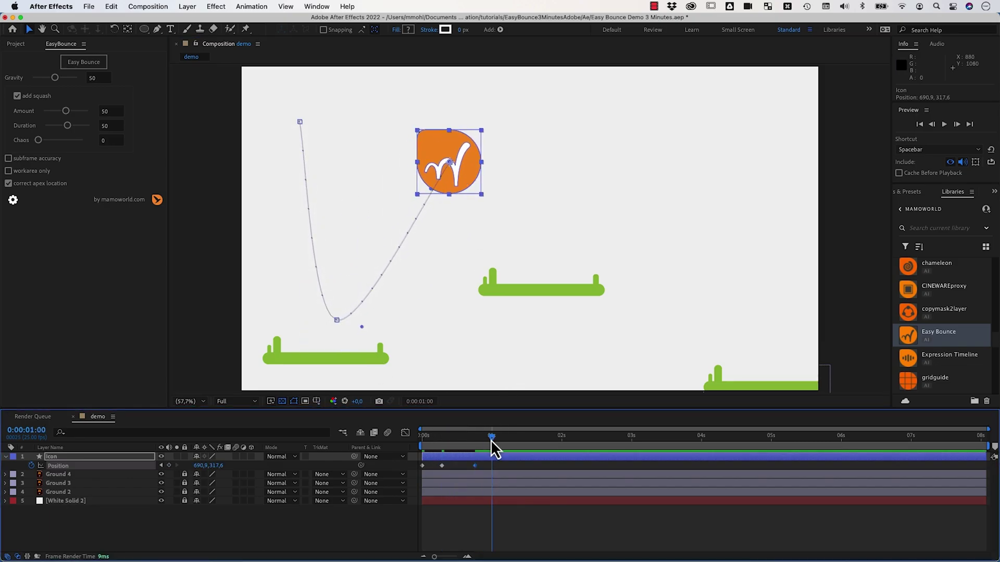
left_click_drag(492, 446, 517, 446)
left_click_drag(449, 160, 525, 251)
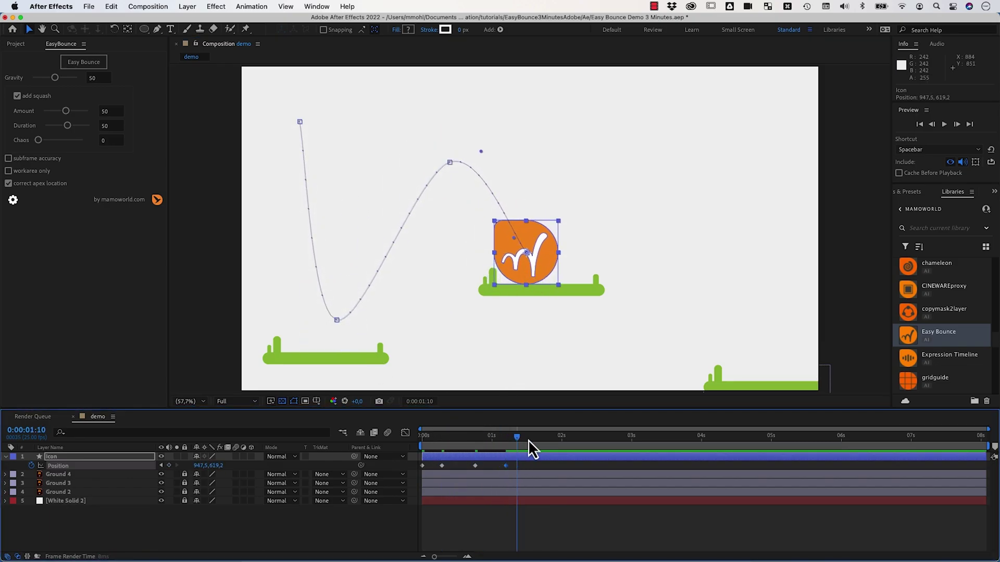
Add Position keys arcing onto the far-right platform and rising above it
left_click_drag(517, 438, 542, 438)
left_click_drag(525, 252, 641, 172)
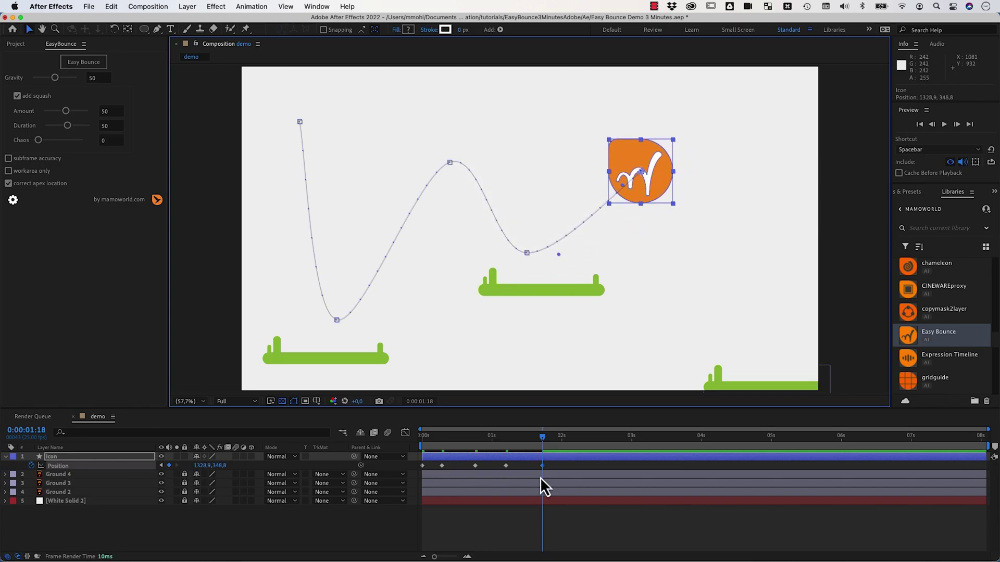
left_click_drag(543, 437, 587, 437)
left_click_drag(641, 172, 750, 347)
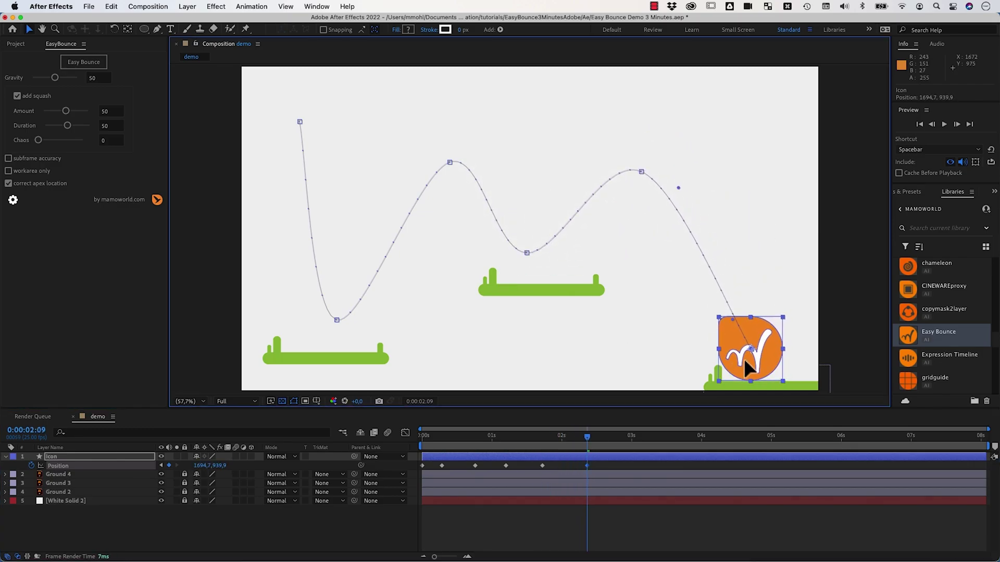
left_click_drag(587, 438, 641, 438)
left_click_drag(750, 351, 781, 269)
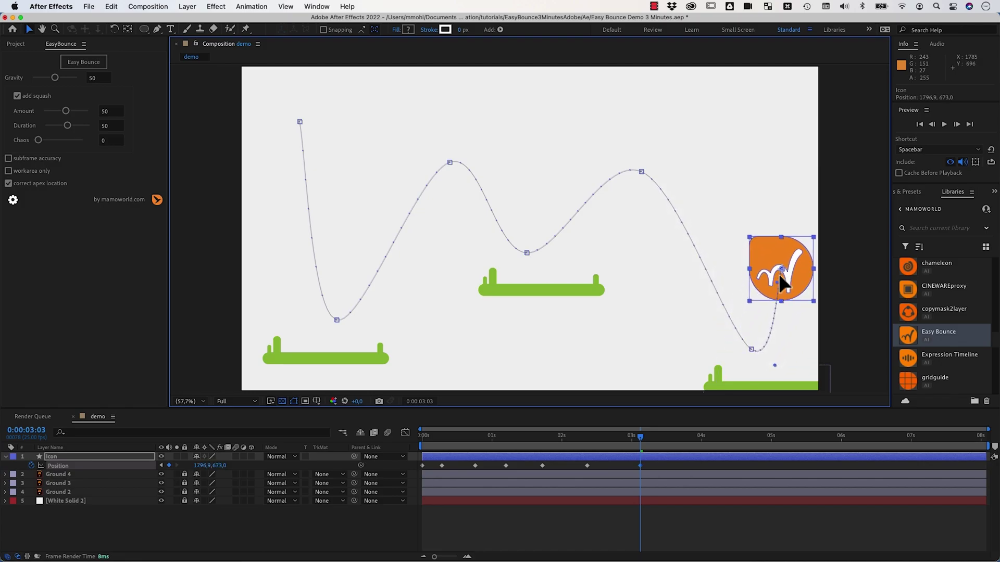
Key a big arc back to the left platform and an exit past the left edge
left_click_drag(640, 437, 702, 437)
mouse_move(782, 273)
left_mouse_down()
mouse_move(761, 235)
mouse_move(607, 112)
left_mouse_up()
mouse_move(703, 438)
left_mouse_down()
mouse_move(780, 438)
mouse_move(736, 438)
left_mouse_up()
left_click_drag(607, 118, 348, 320)
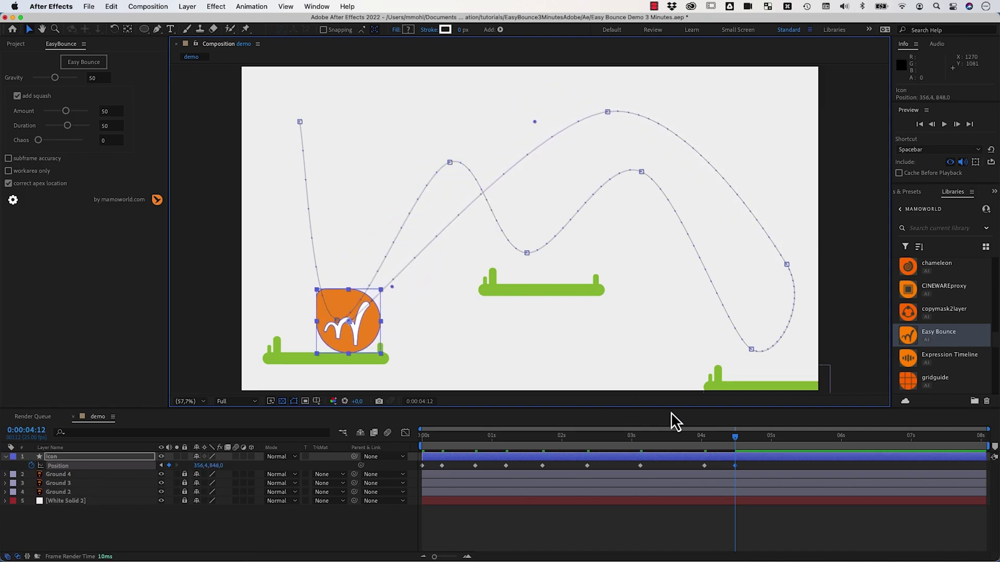
left_click_drag(736, 438, 773, 438)
left_click_drag(348, 321, 202, 140)
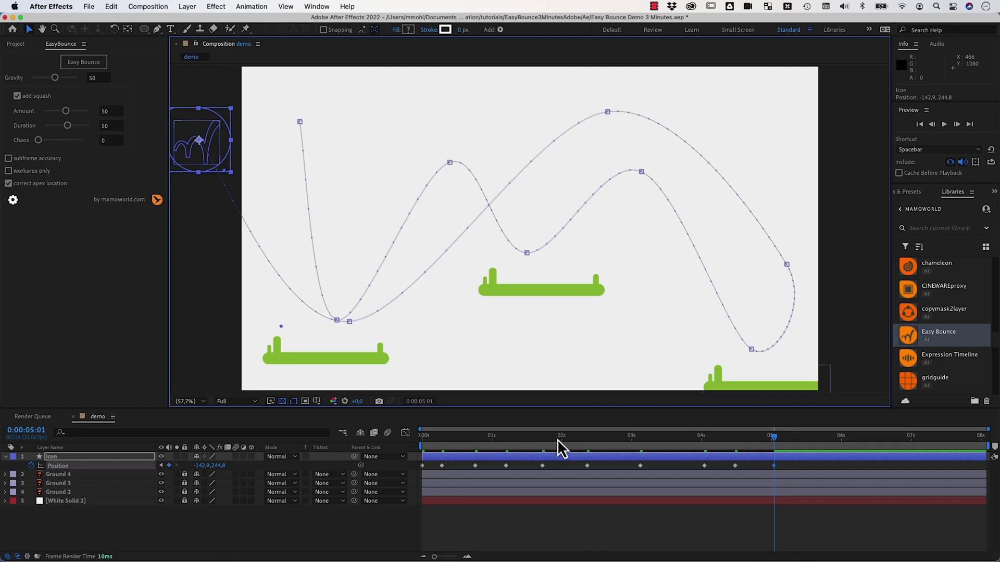
left_click_drag(561, 436, 423, 436)
Preview the rough hops, then apply Easy Bounce and accept precomposing the icon
key("space")
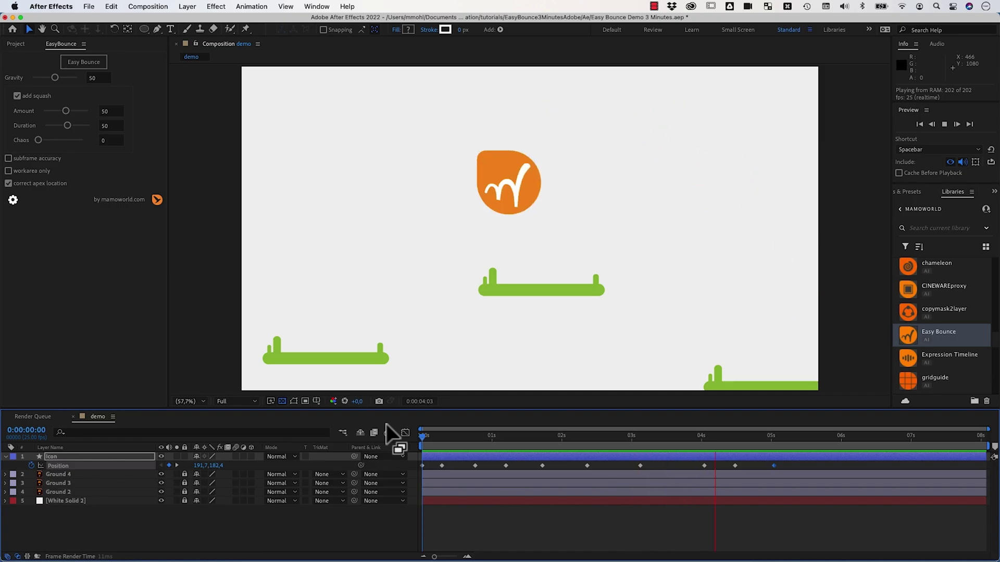
key("space")
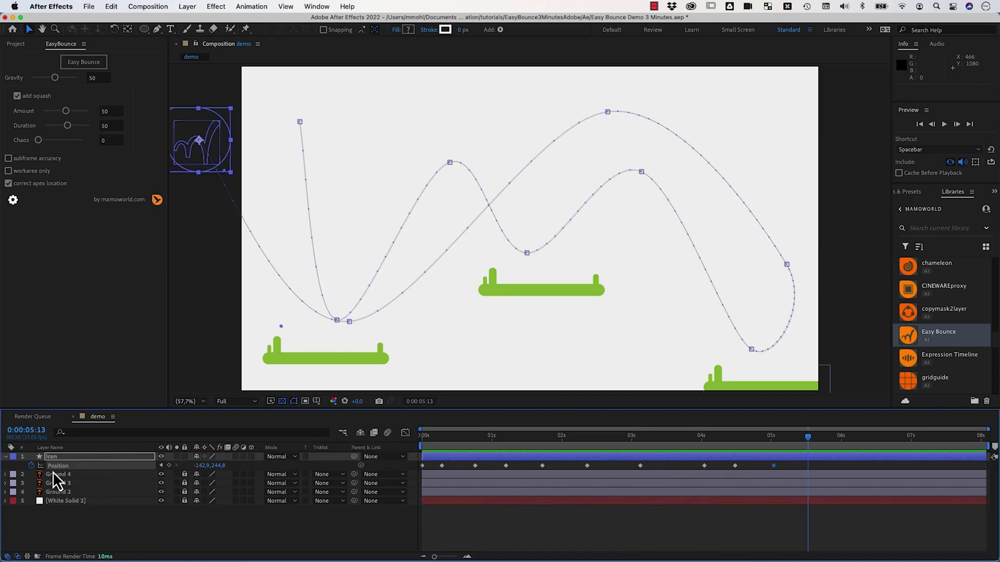
left_click(84, 62)
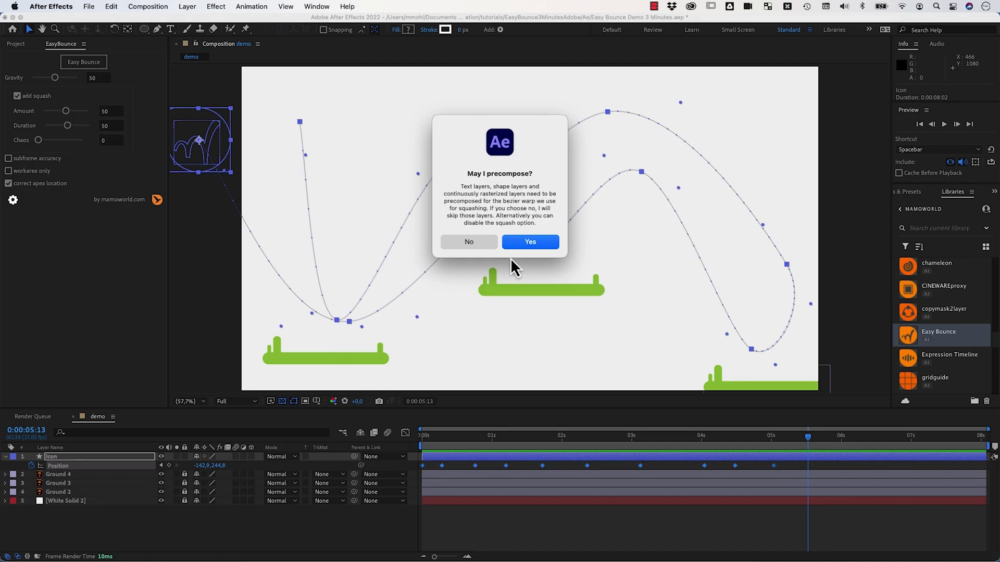
left_click(529, 243)
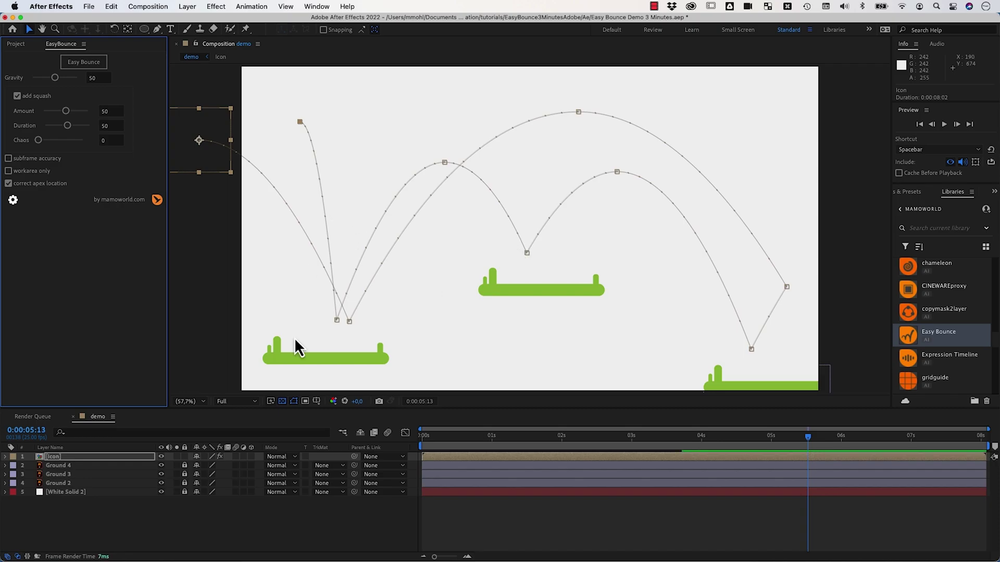
left_click(422, 435)
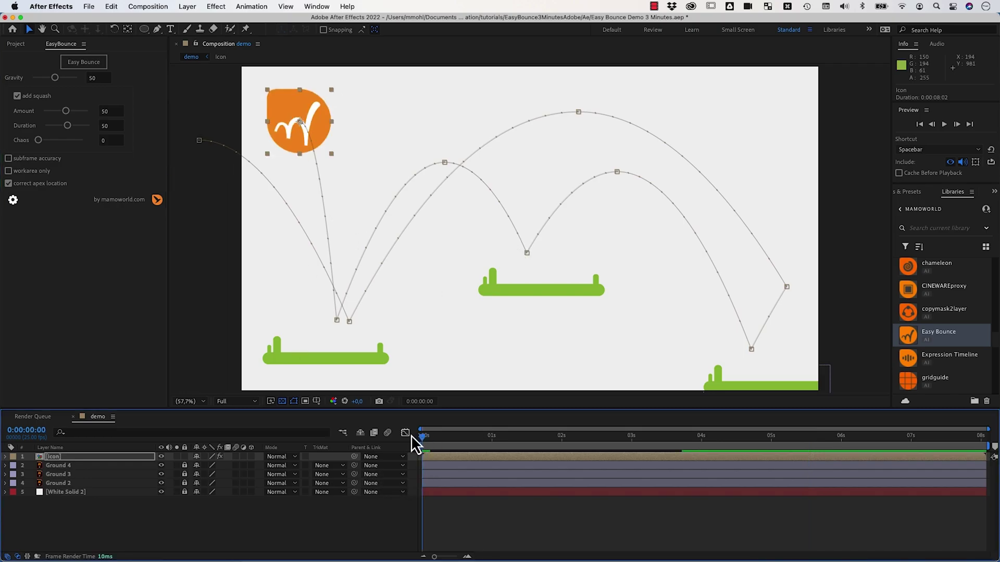
key("space")
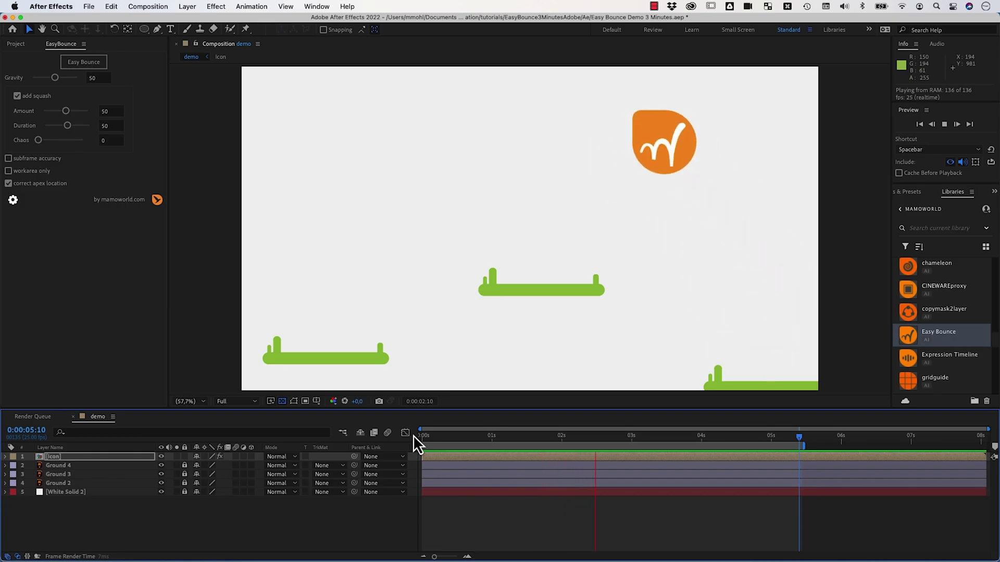
key("space")
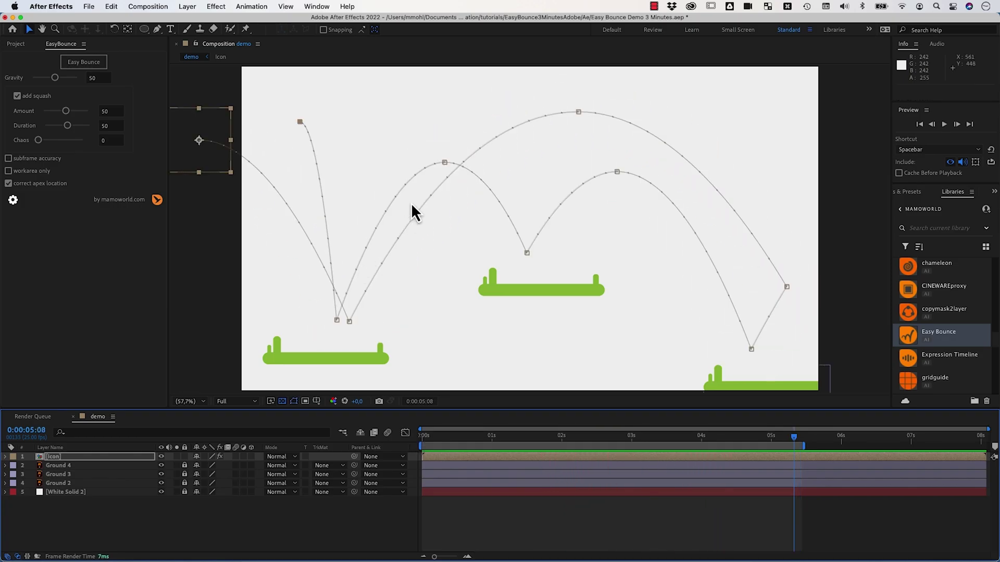
Raise one arc's apex, reapply Easy Bounce, and preview the squash at the first landing
left_click_drag(446, 164, 445, 72)
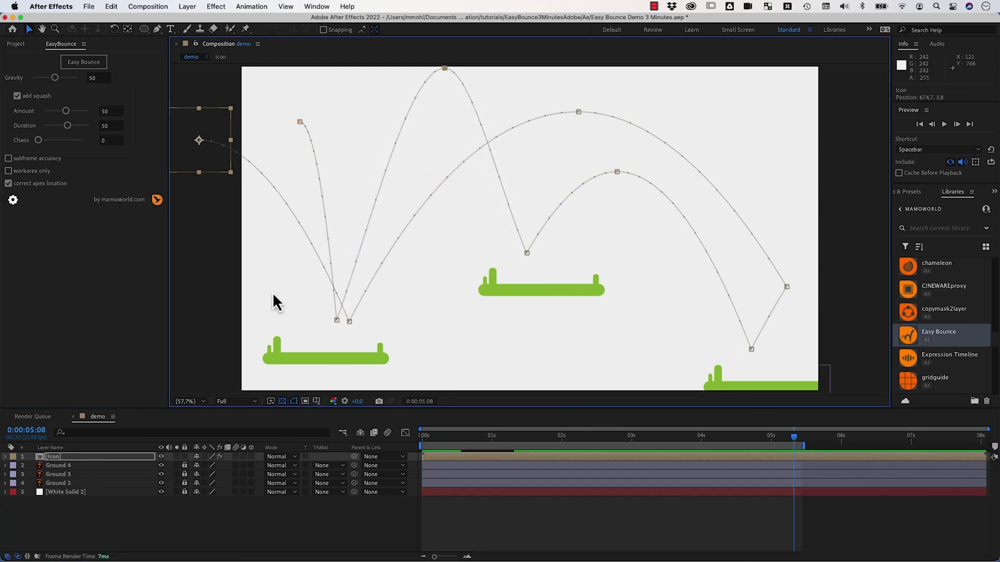
left_click(84, 62)
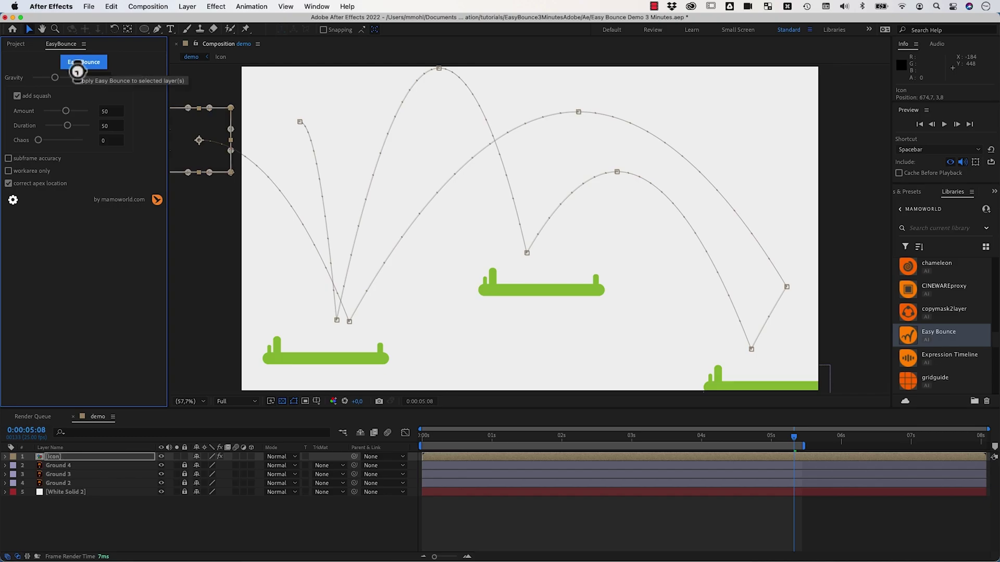
left_click(425, 438)
key("space")
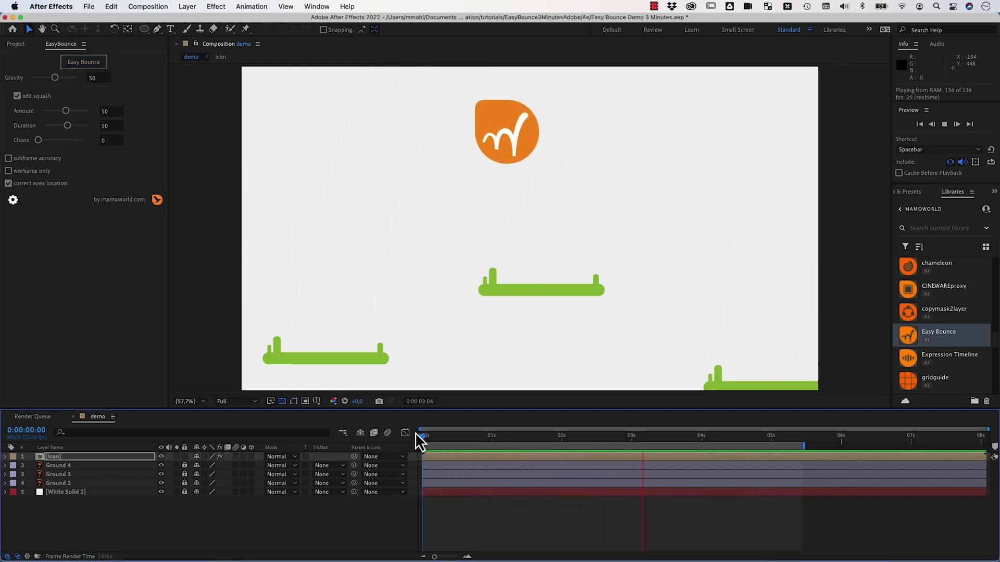
key("space")
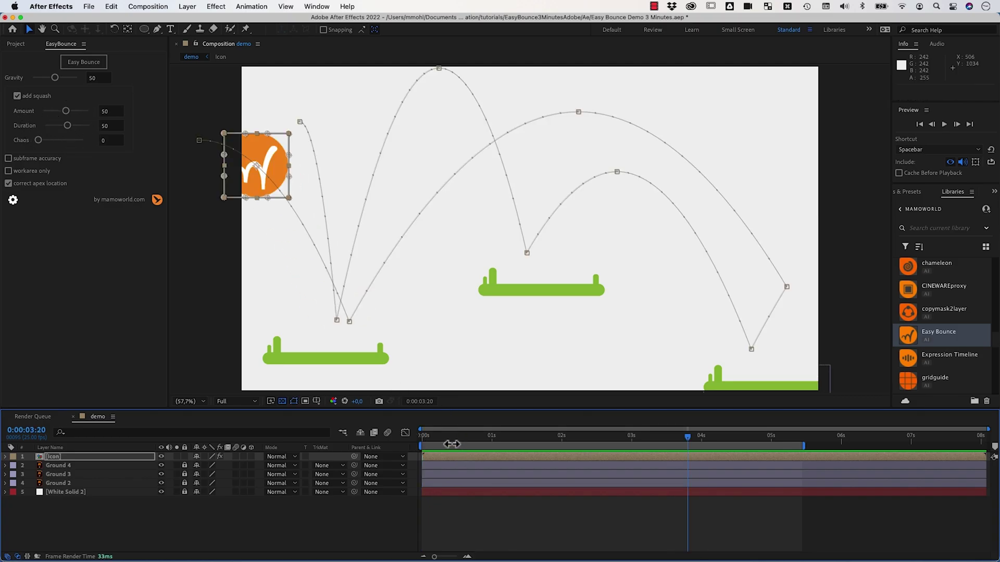
left_click_drag(429, 437, 460, 438)
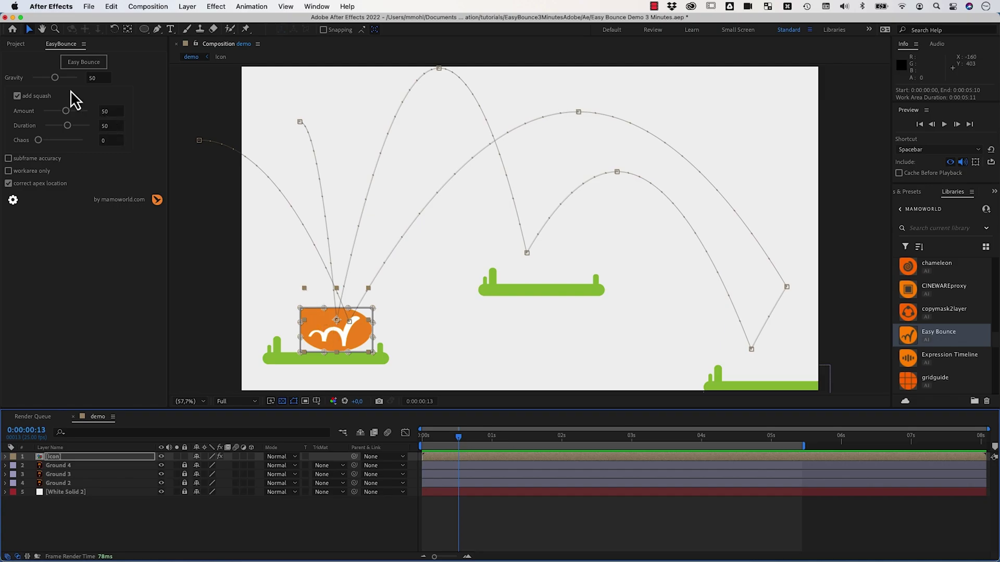
Set Gravity to 28, reapply Easy Bounce, and preview the bounce from the start
left_click(56, 79)
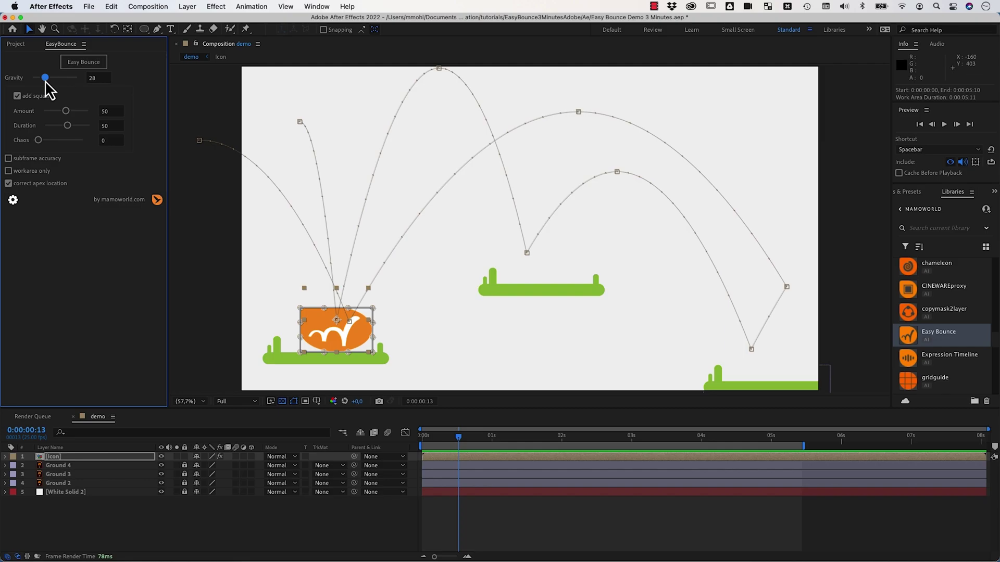
left_click(84, 62)
key("Home")
key("space")
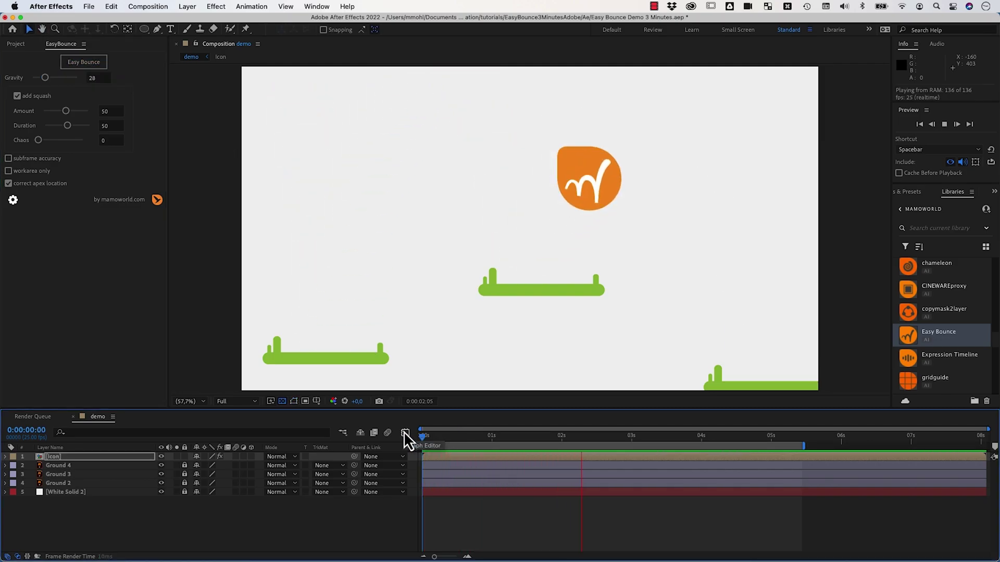
key("space")
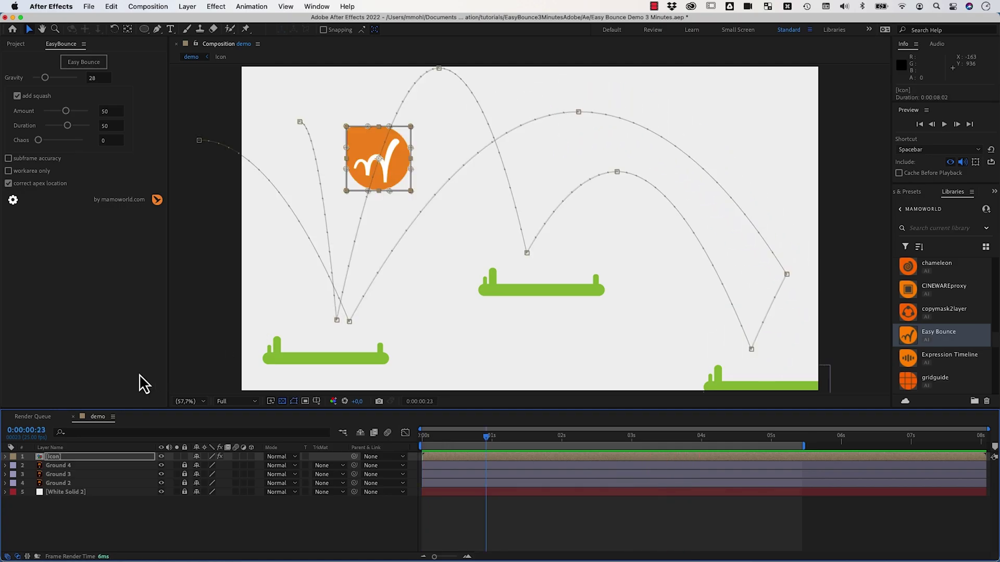
Inspect the Icon layer's X/Y Position and Bezier Warp keyframes at the squash frame
left_click(13, 456)
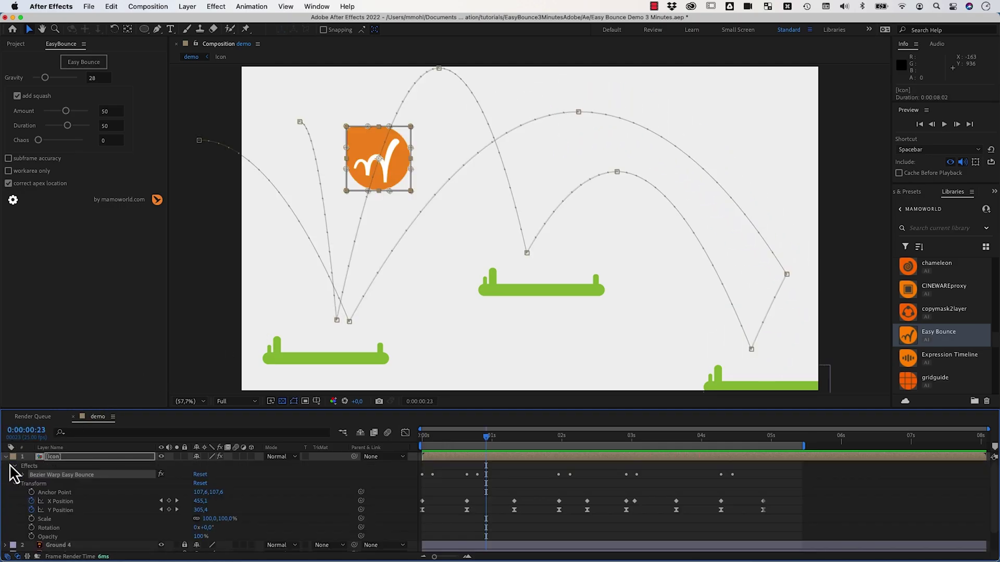
left_click(55, 502)
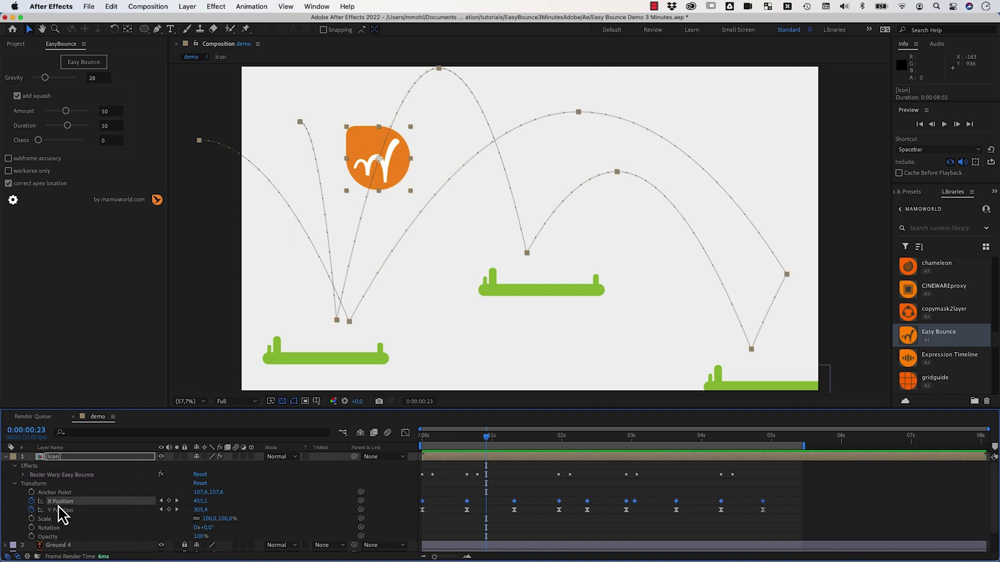
left_click(60, 511)
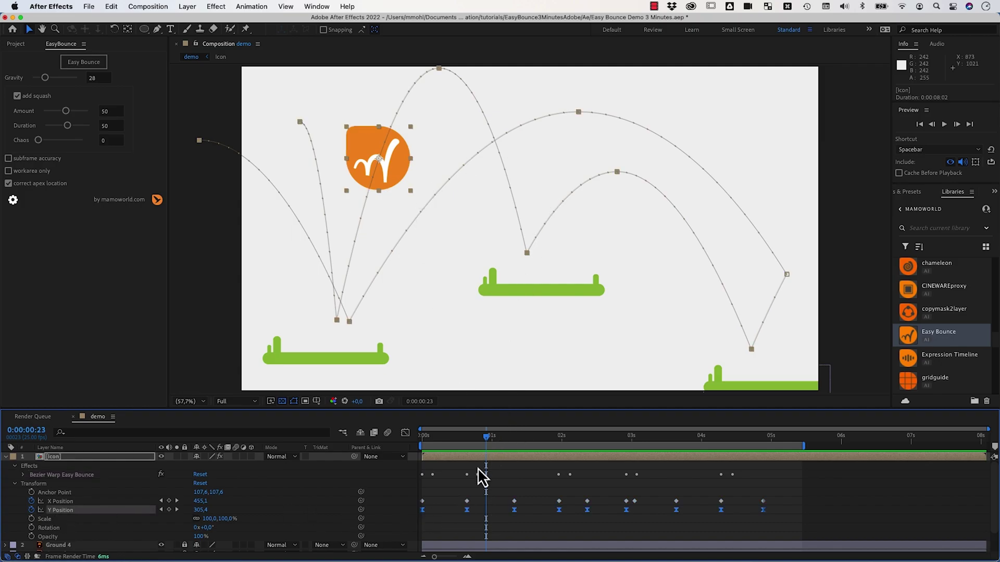
left_click(23, 475)
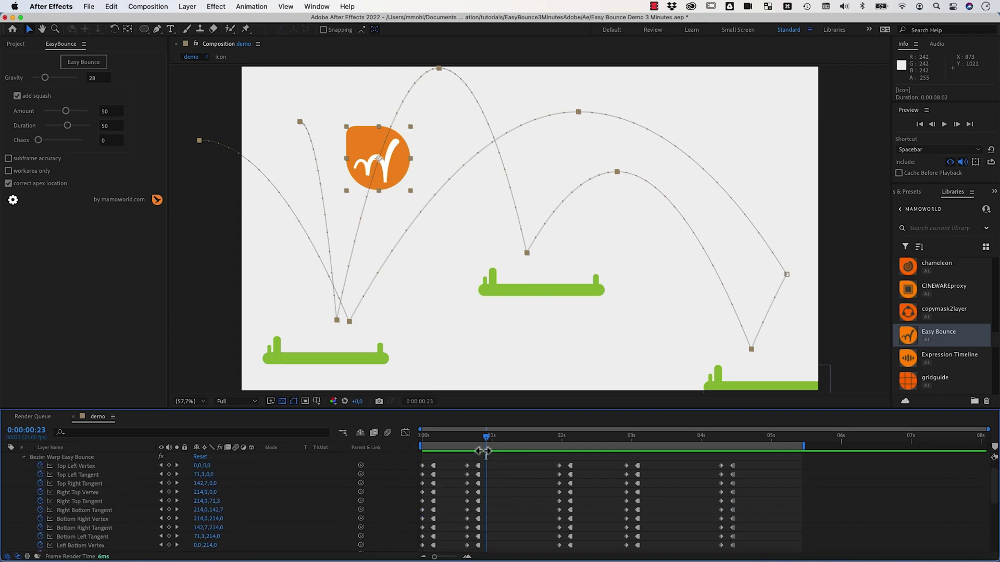
left_click(467, 437)
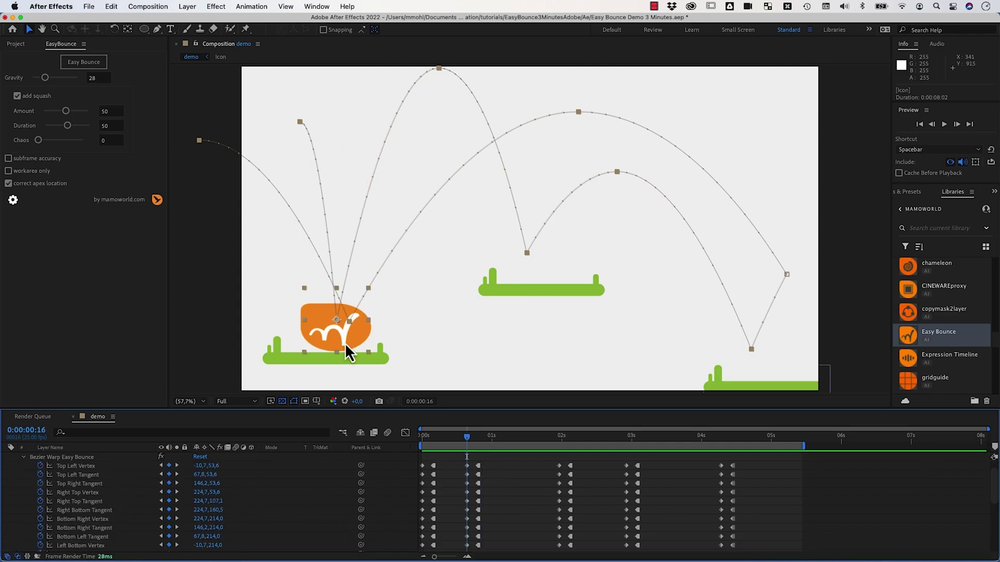
left_click(24, 458)
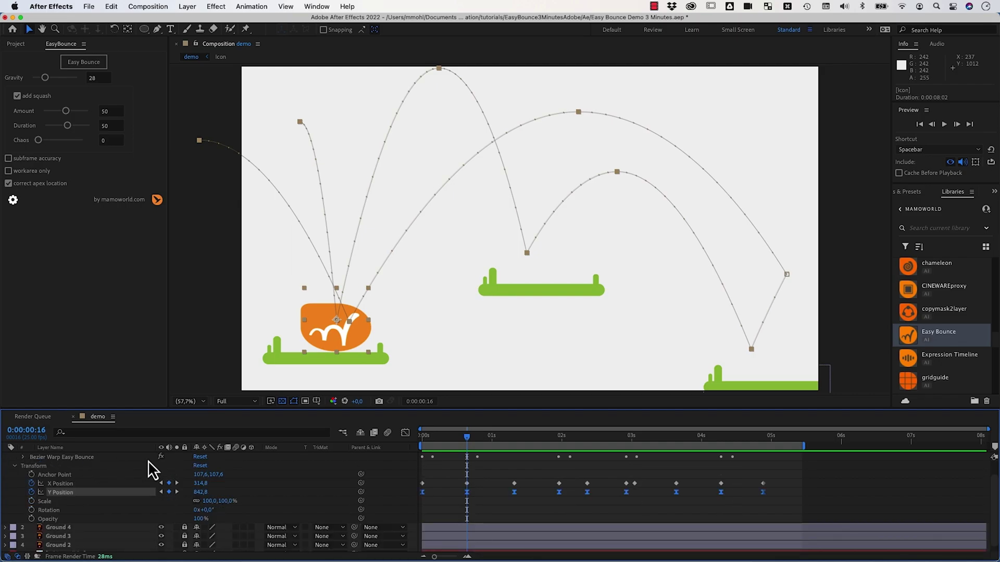
Select the Y Position keyframes and recompute Easy Bounce with Gravity 50
left_click(64, 492, "shift")
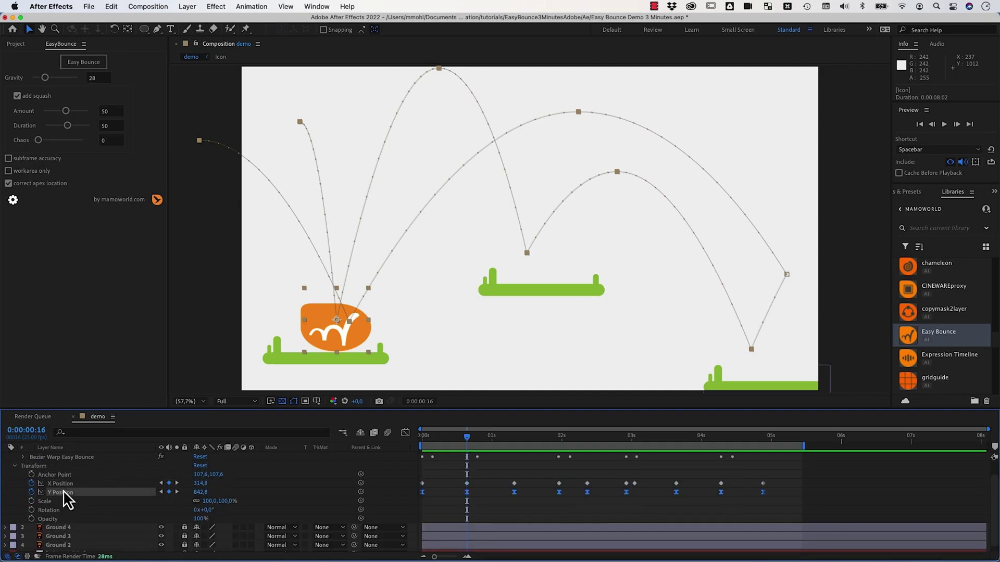
left_click(94, 79)
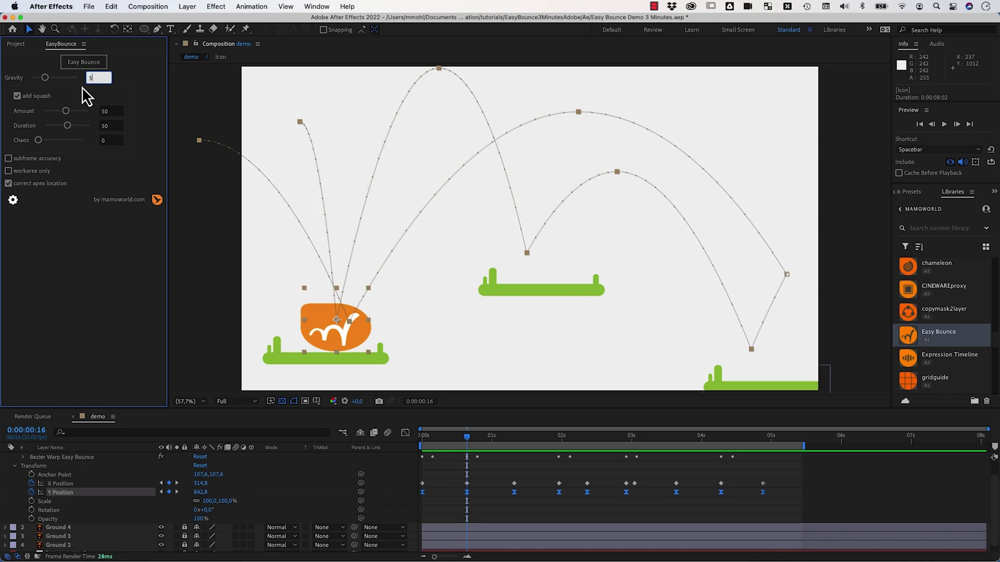
type("50")
left_click(83, 63)
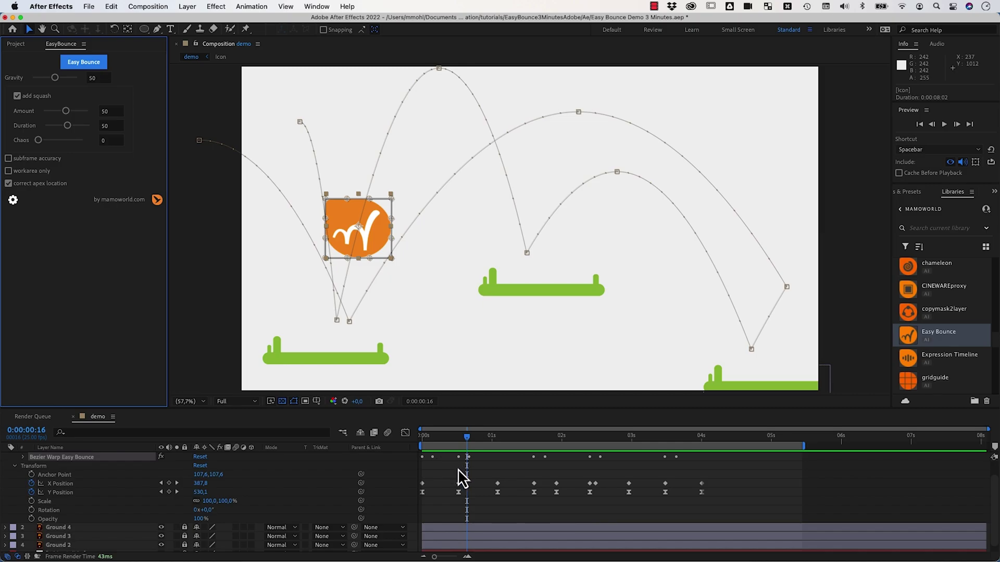
Keyframe the icon's Rotation from 0:00 to a new value at about 4:00
left_click_drag(466, 436, 421, 436)
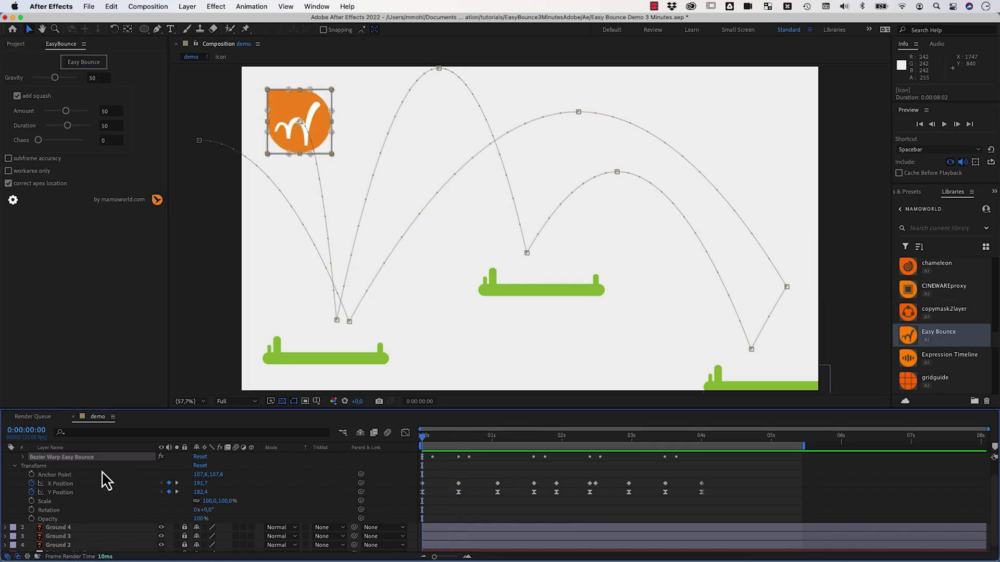
left_click(32, 510)
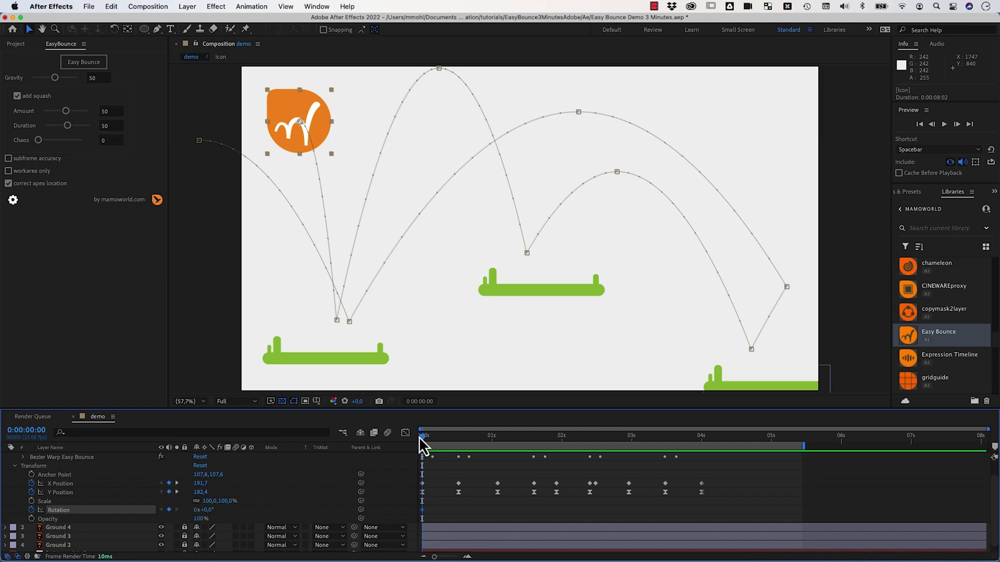
left_click_drag(422, 436, 701, 438)
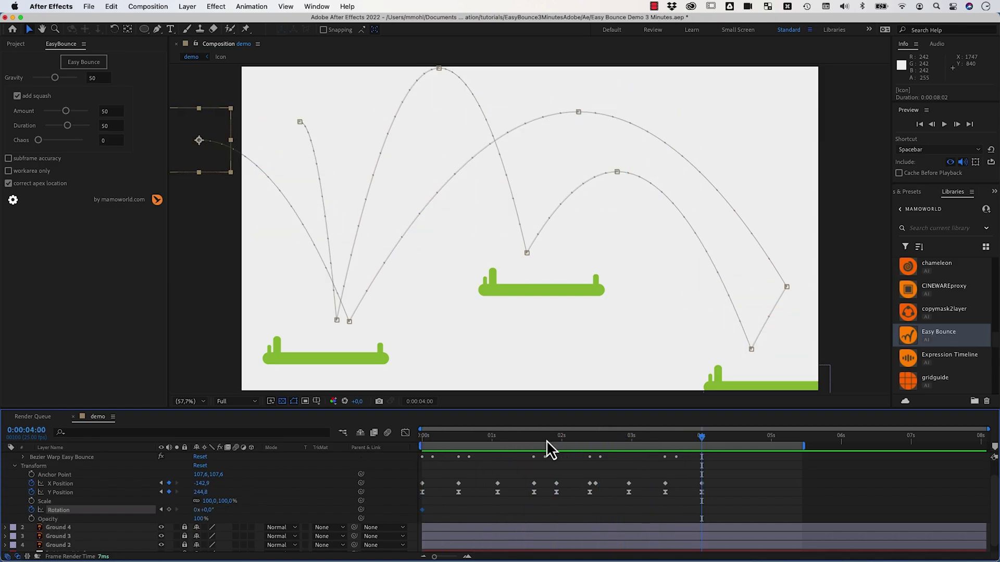
left_click(198, 510)
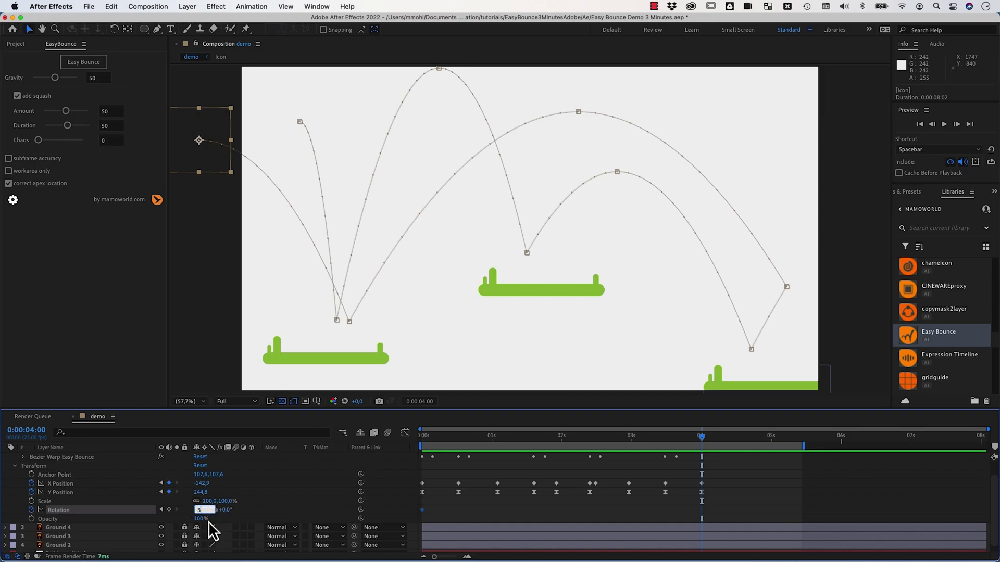
key("Return")
Reapply Easy Bounce with the rotation and play the spinning bounce from the start
left_click_drag(429, 438, 458, 437)
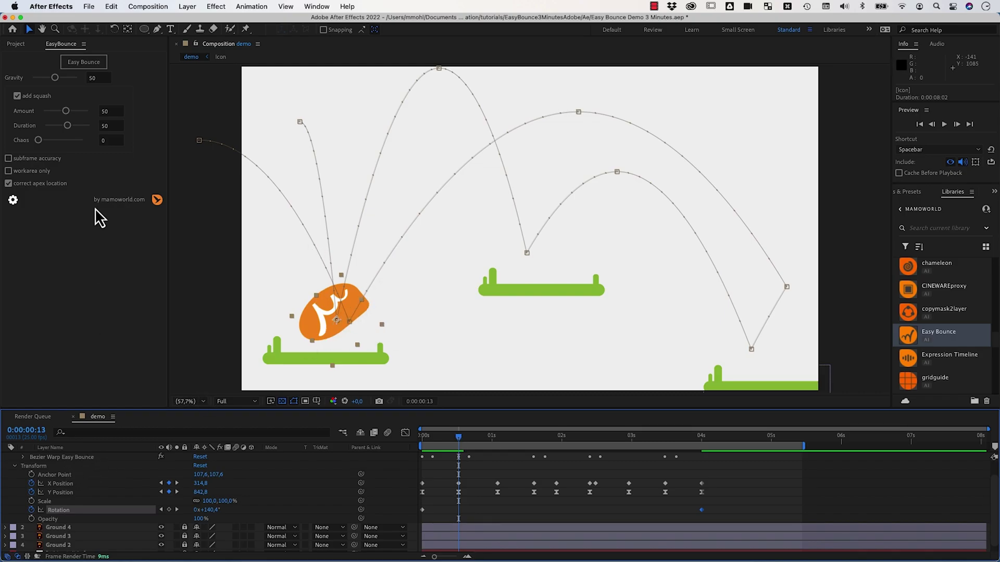
left_click(83, 62)
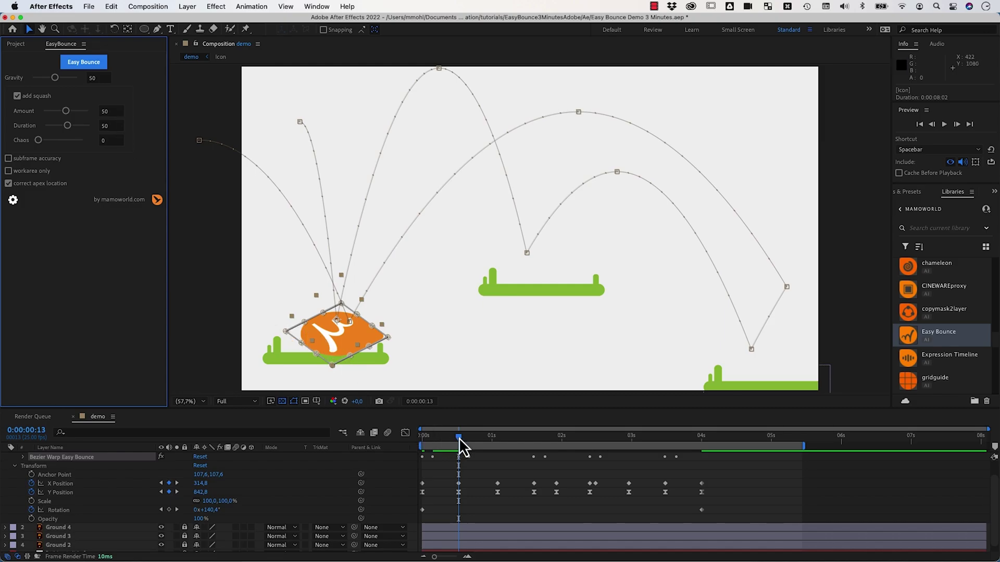
left_click_drag(459, 437, 422, 437)
key("space")
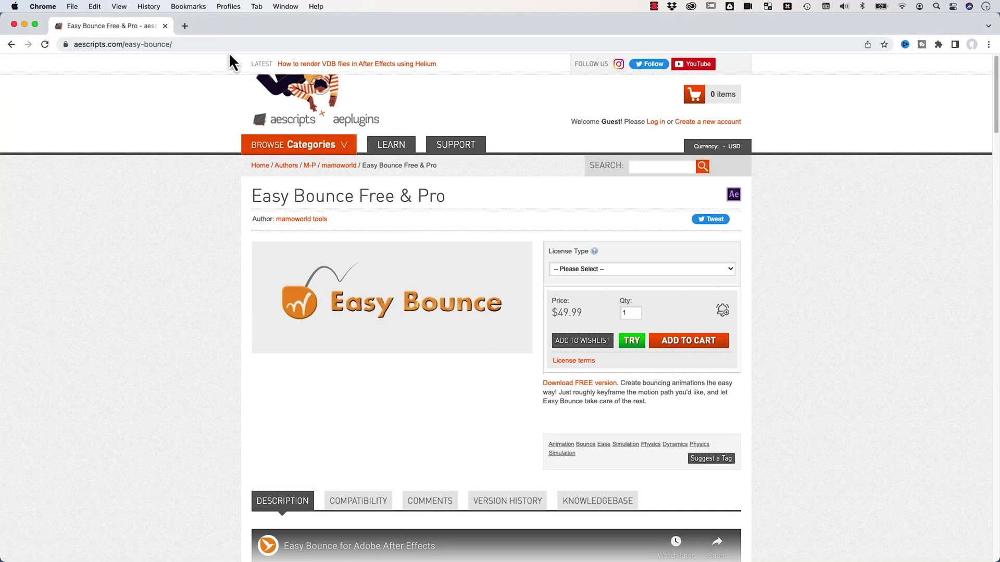
Highlight the aescripts.com/easy-bounce/ address in Chrome's address bar
left_click(182, 45)
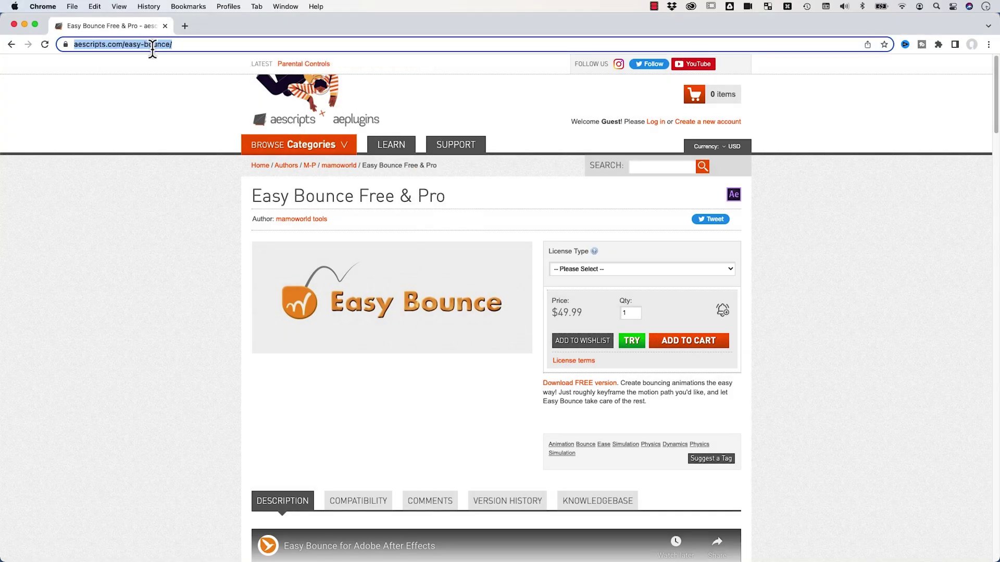